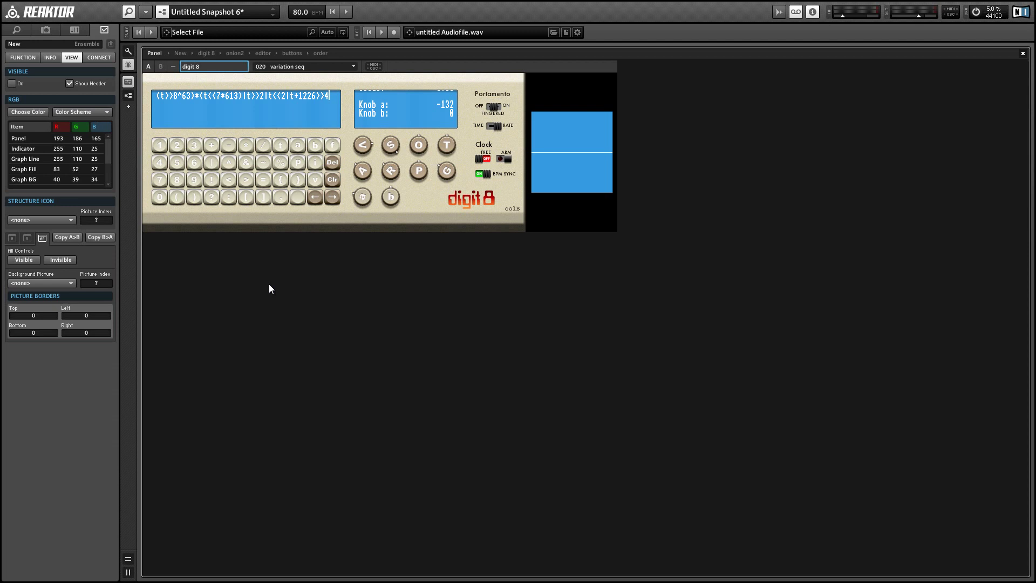
Finish editing the instrument name and open digit 8's snapshot list
key(Return)
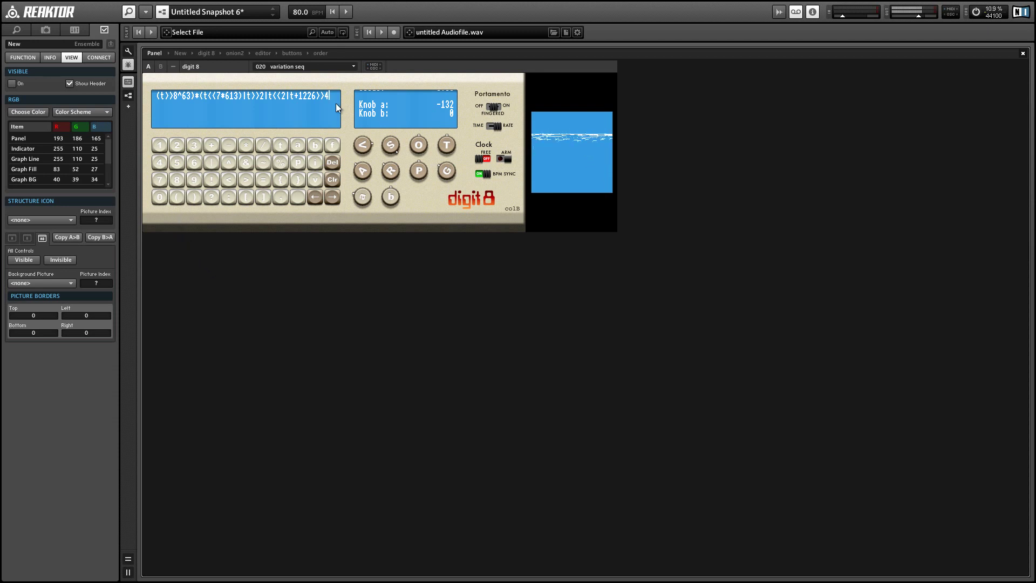
click(294, 67)
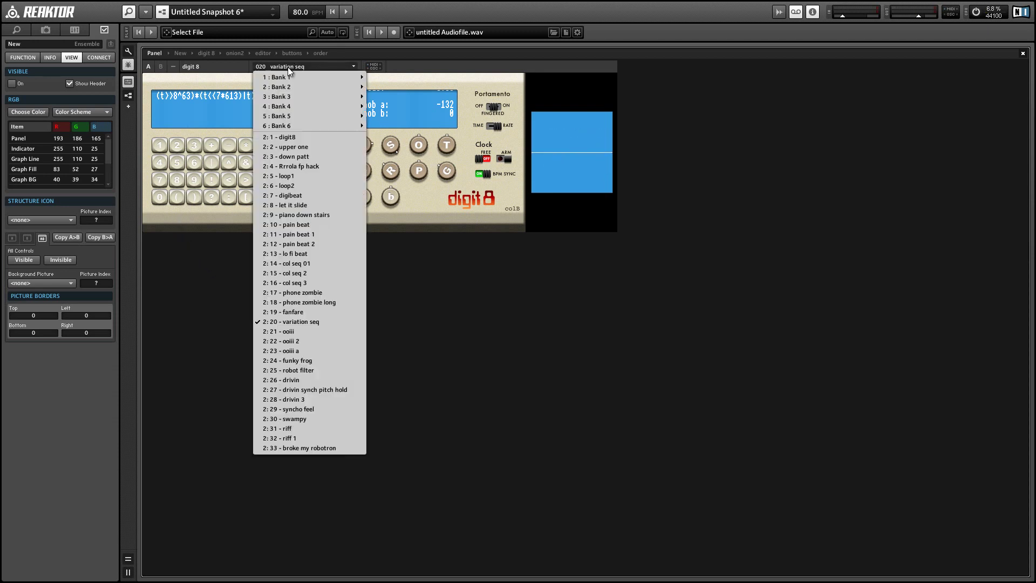
Load the 024 funky frog snapshot from the list
click(305, 363)
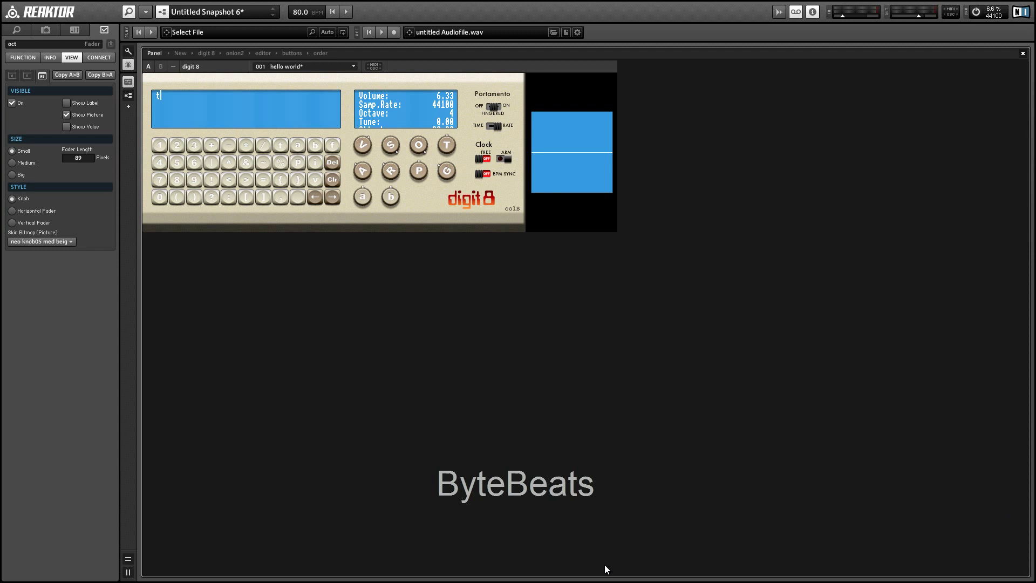
View the ensemble, the XY scope, then the digit 8 instrument in the Properties sidebar
click(552, 405)
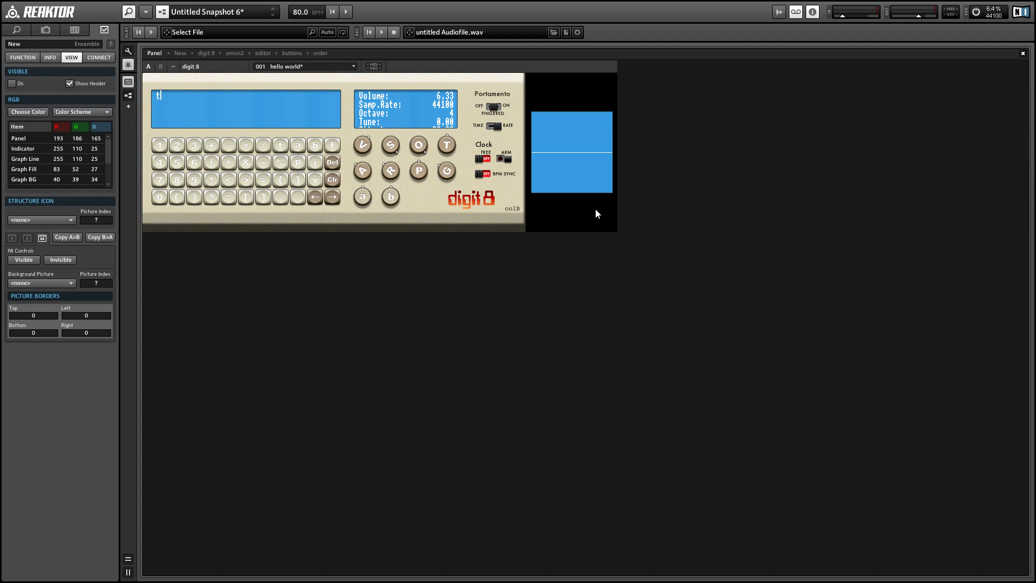
click(589, 165)
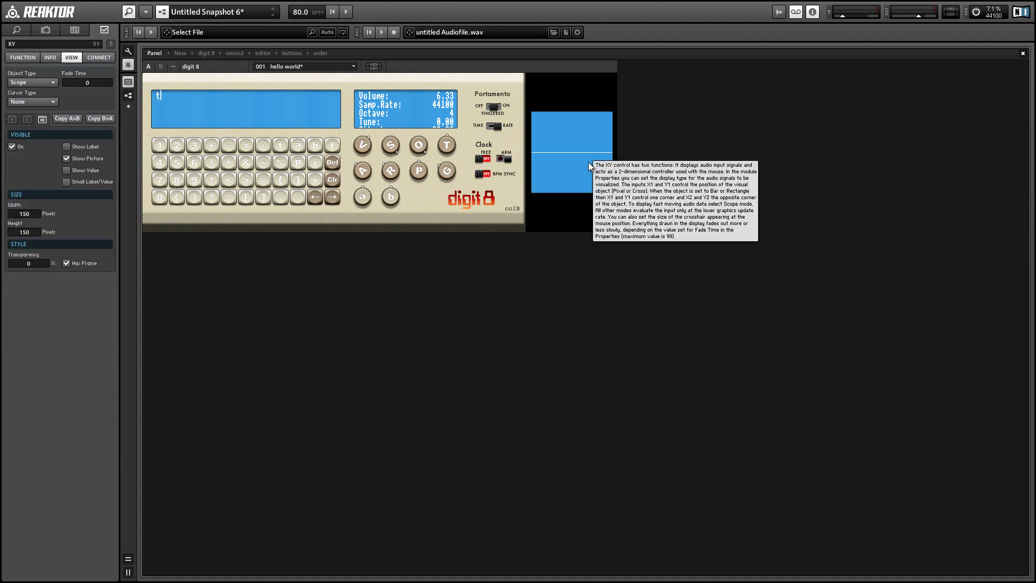
click(607, 223)
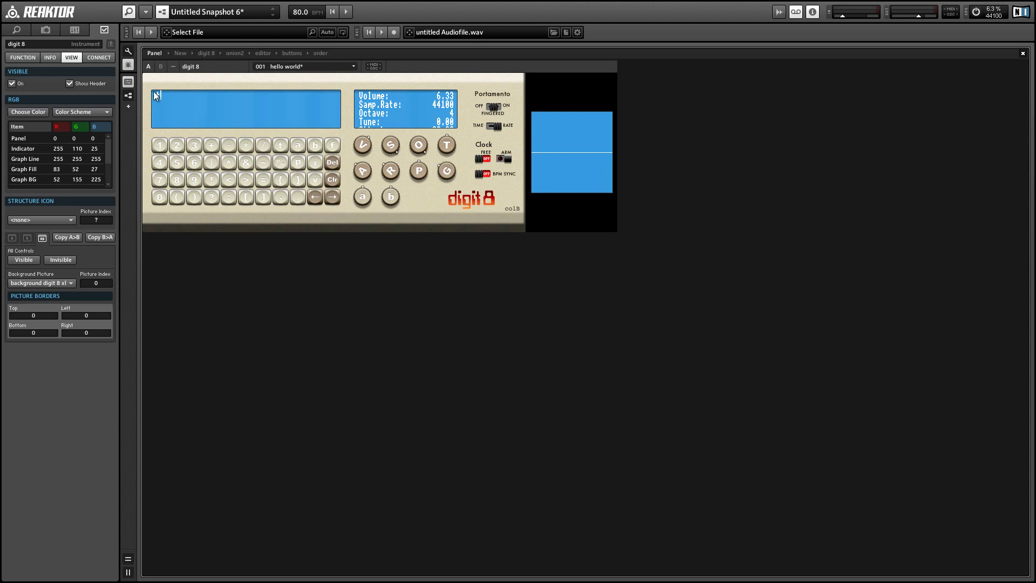
drag(149, 83, 345, 130)
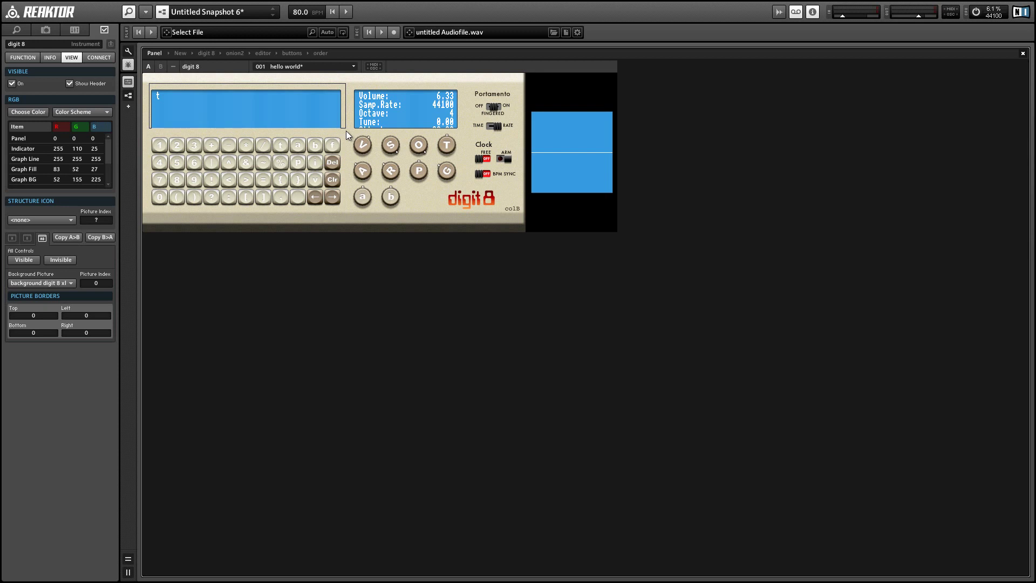
drag(345, 130, 345, 130)
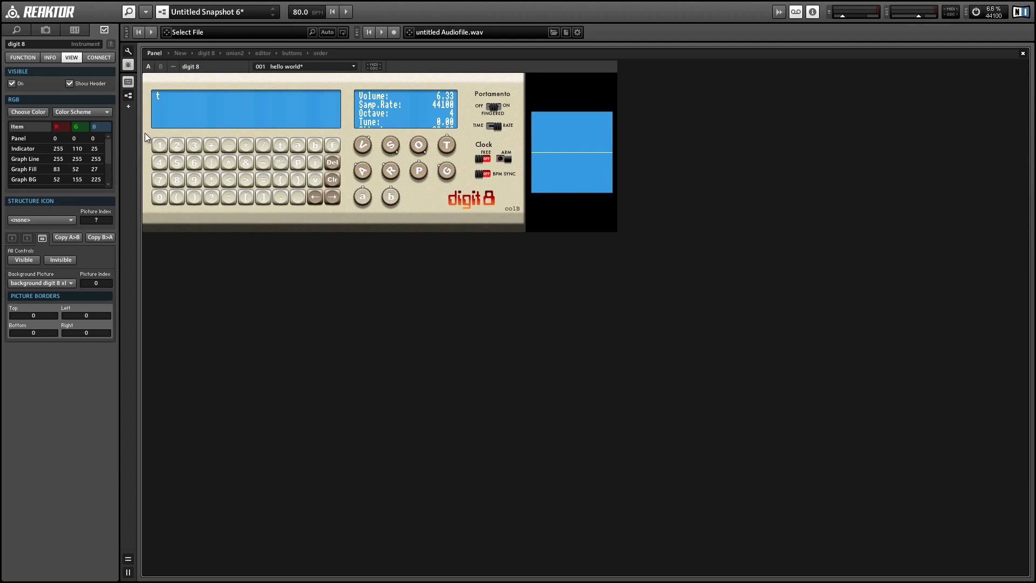
drag(148, 133, 202, 204)
click(201, 127)
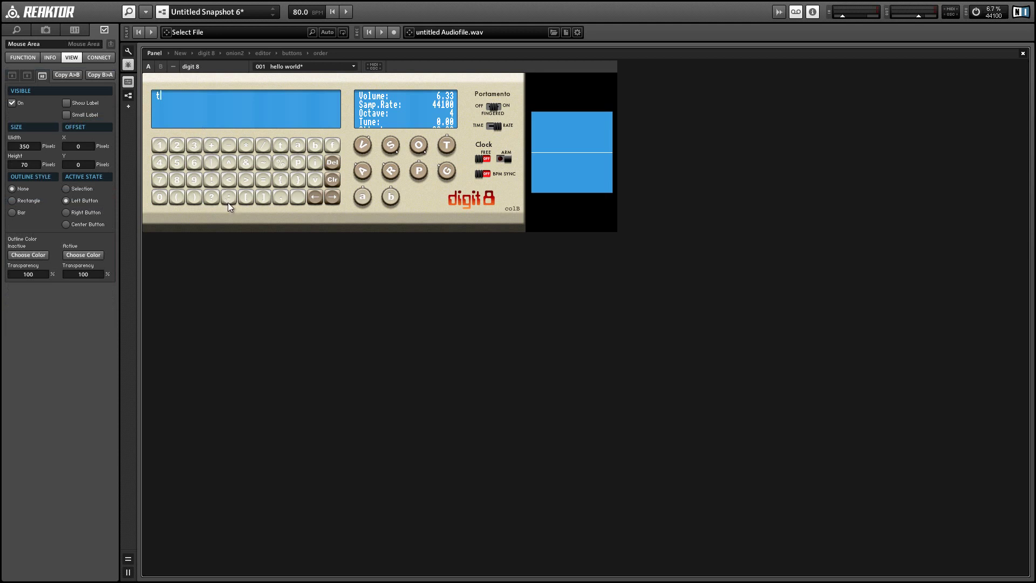
drag(267, 206, 199, 129)
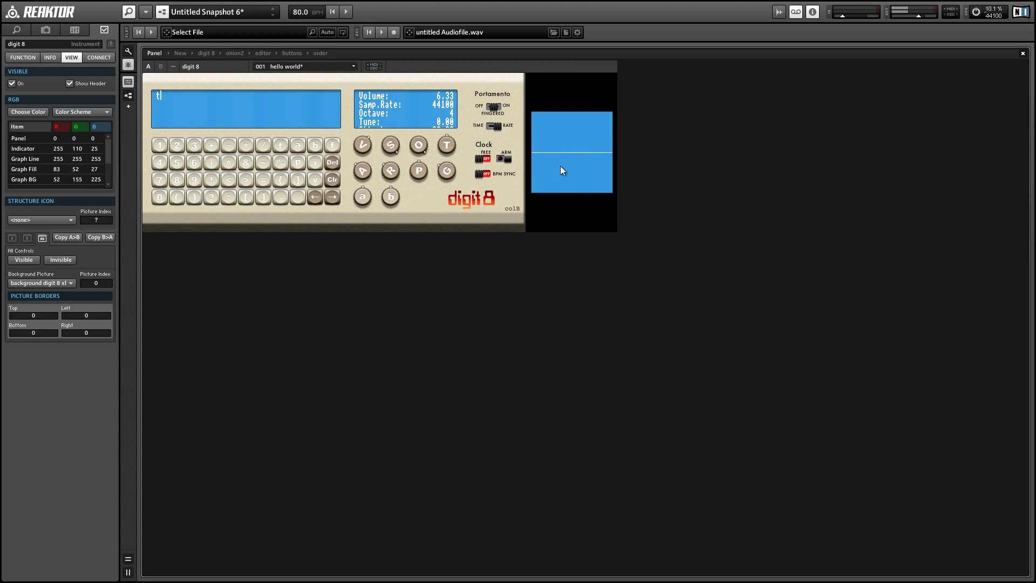
mouse_move(560, 167)
click(313, 198)
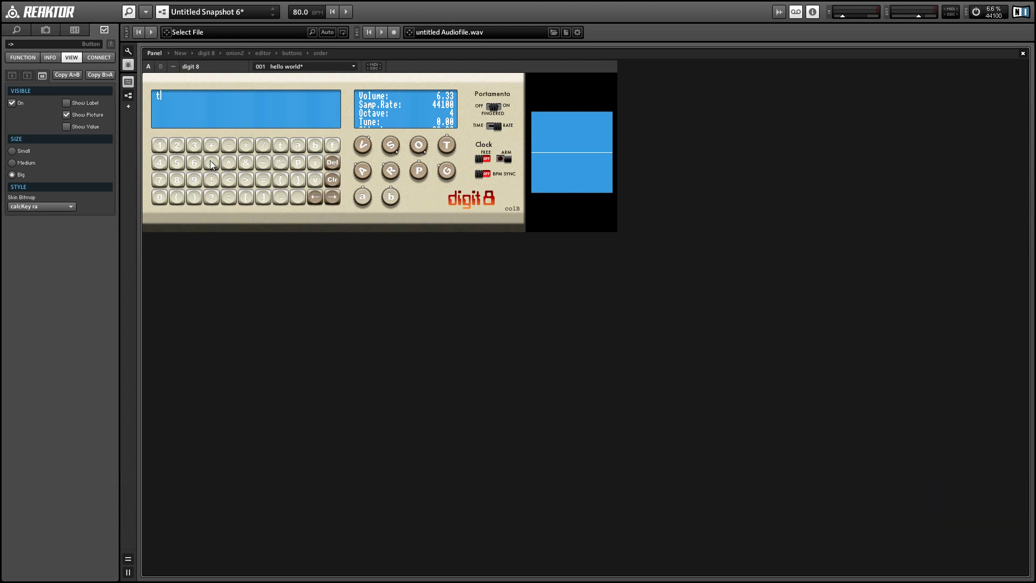
Append |657 to the expression, giving t|657
click(211, 161)
click(195, 167)
click(176, 163)
click(158, 181)
Try XOR, AND and ~ operators between t and 657, removing each in turn
click(316, 198)
click(231, 162)
click(333, 163)
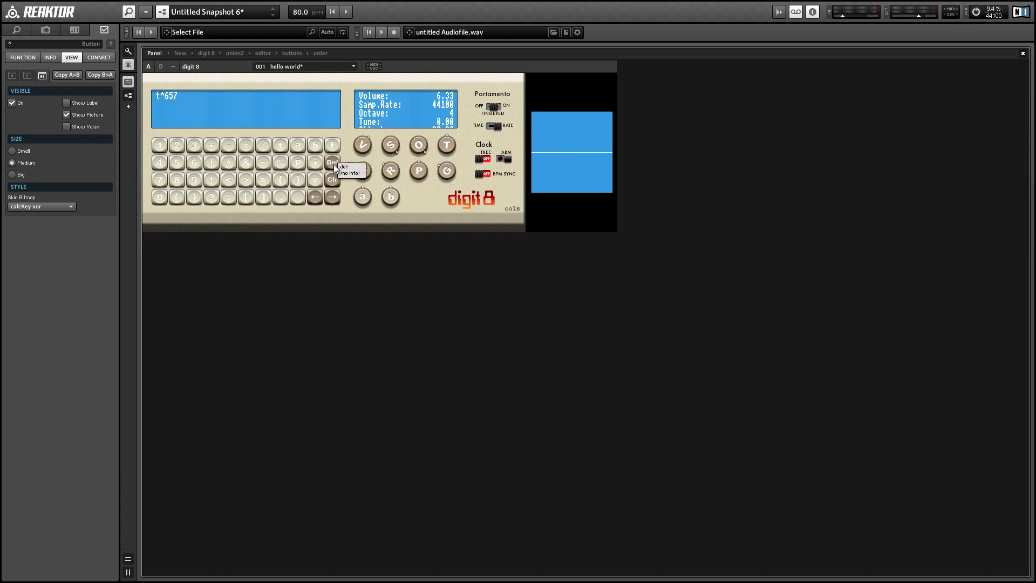
click(246, 162)
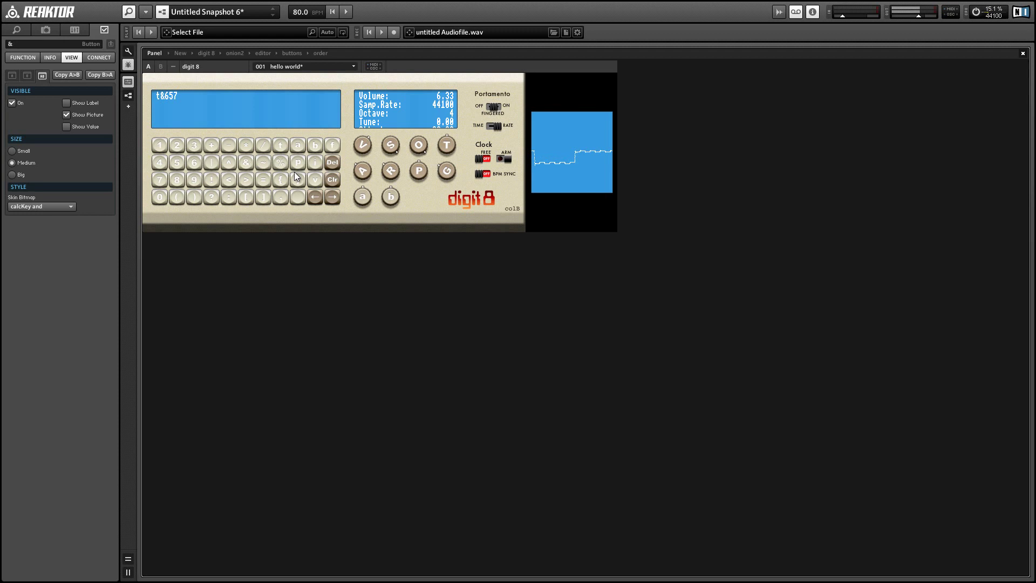
click(270, 163)
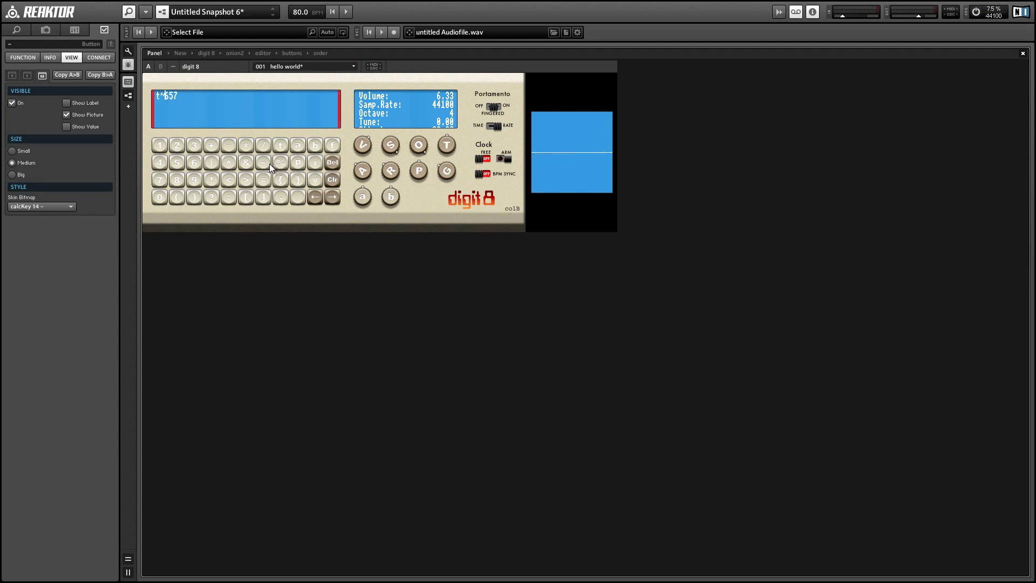
click(335, 165)
Delete three trailing characters from the trial expression
click(330, 197)
click(336, 161)
click(335, 161)
click(335, 161)
click(336, 161)
Enter the new expression (9455%t) on the Digit8 keypad
click(176, 197)
click(194, 180)
click(163, 160)
click(176, 161)
click(176, 161)
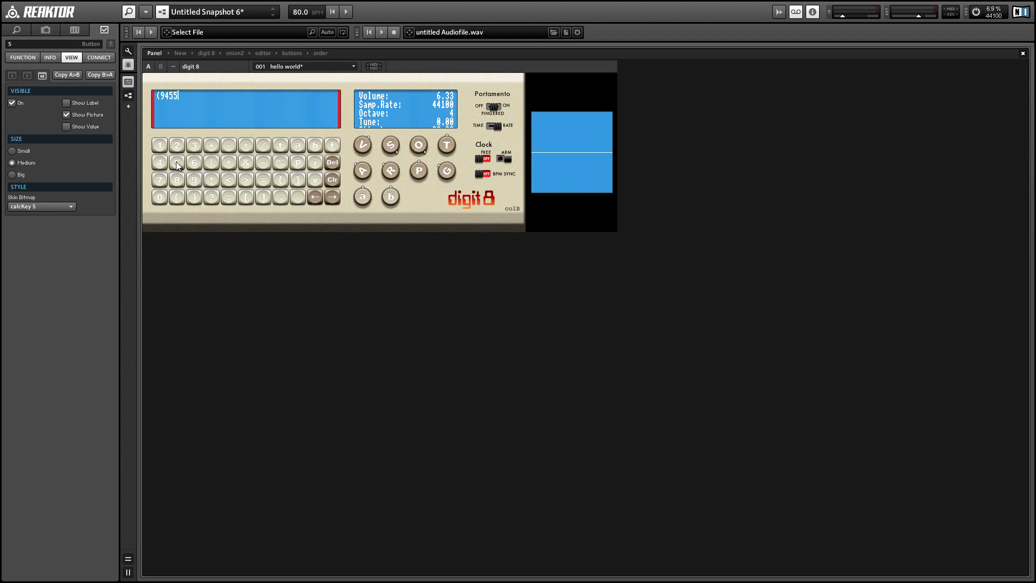
click(284, 164)
click(279, 144)
click(195, 197)
Nest t modulo 9555 inside the formula to make (9455%(t%9555))
click(312, 199)
click(180, 199)
click(336, 197)
click(283, 163)
click(195, 181)
double_click(176, 163)
click(175, 162)
double_click(195, 197)
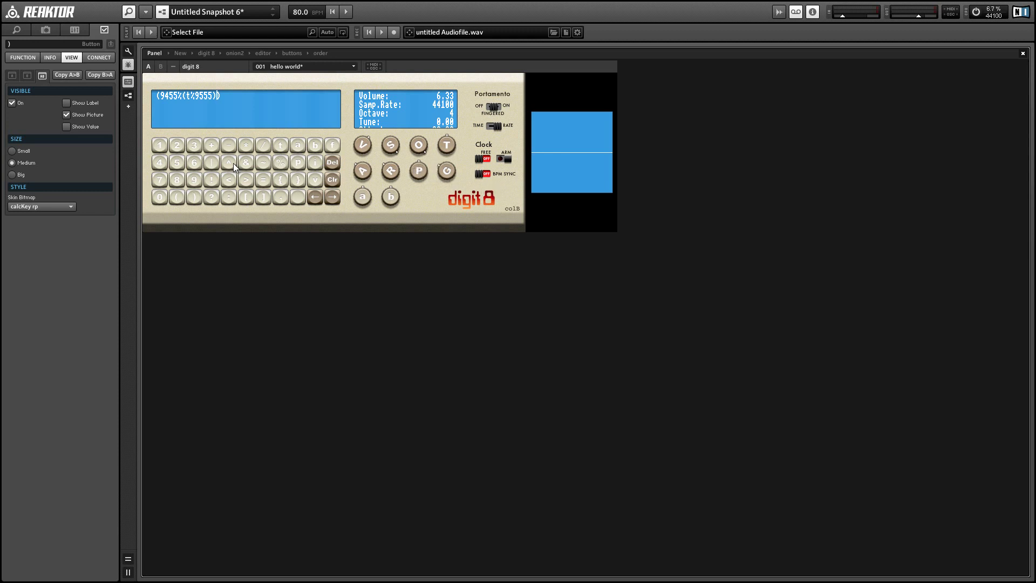
Append ^(t%85) at the end of the expression
click(332, 198)
click(227, 160)
click(185, 198)
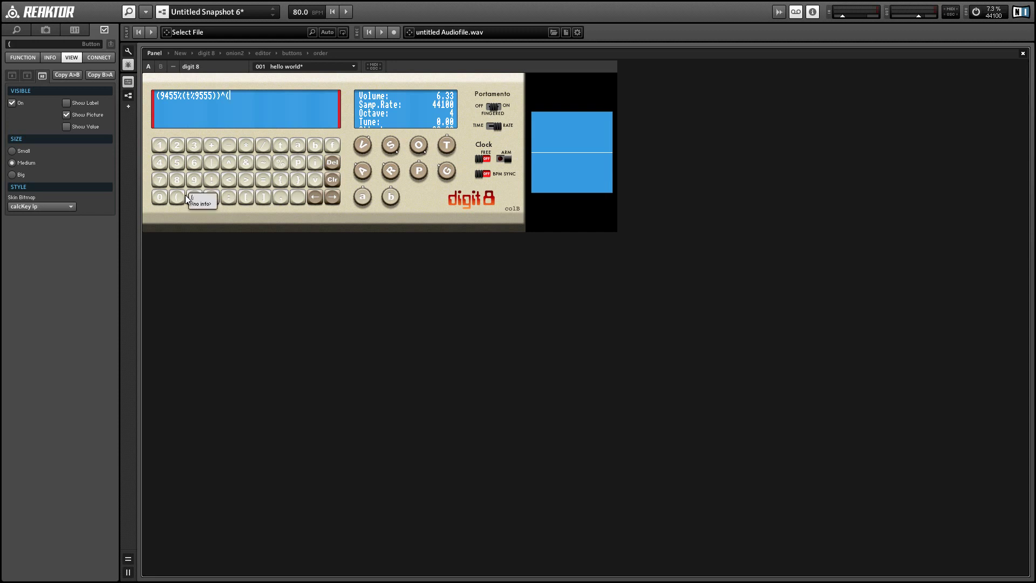
click(278, 147)
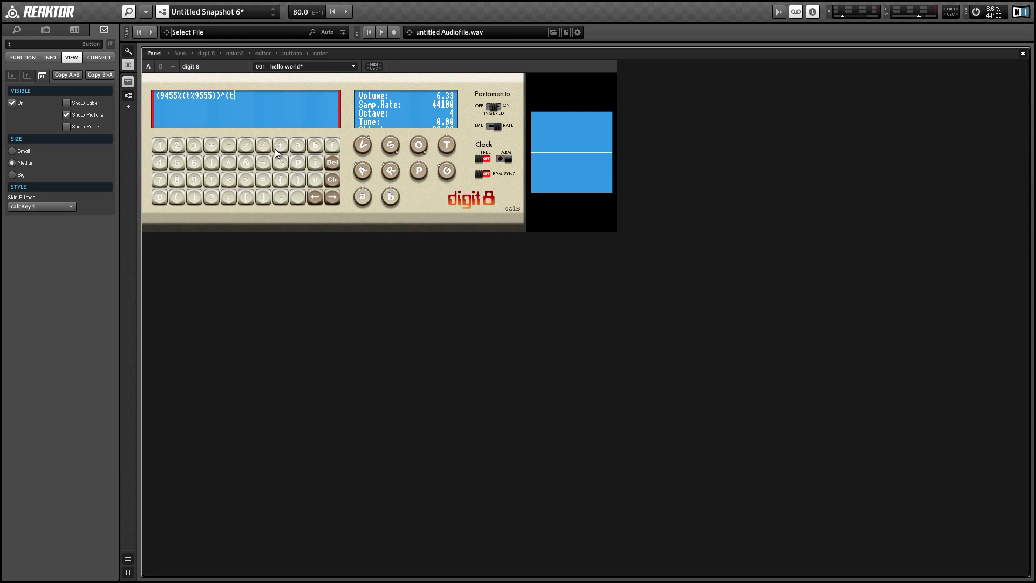
click(276, 164)
click(178, 180)
click(177, 163)
click(196, 196)
Prefix a 1 to both constants, making them 19455 and 19555
click(162, 95)
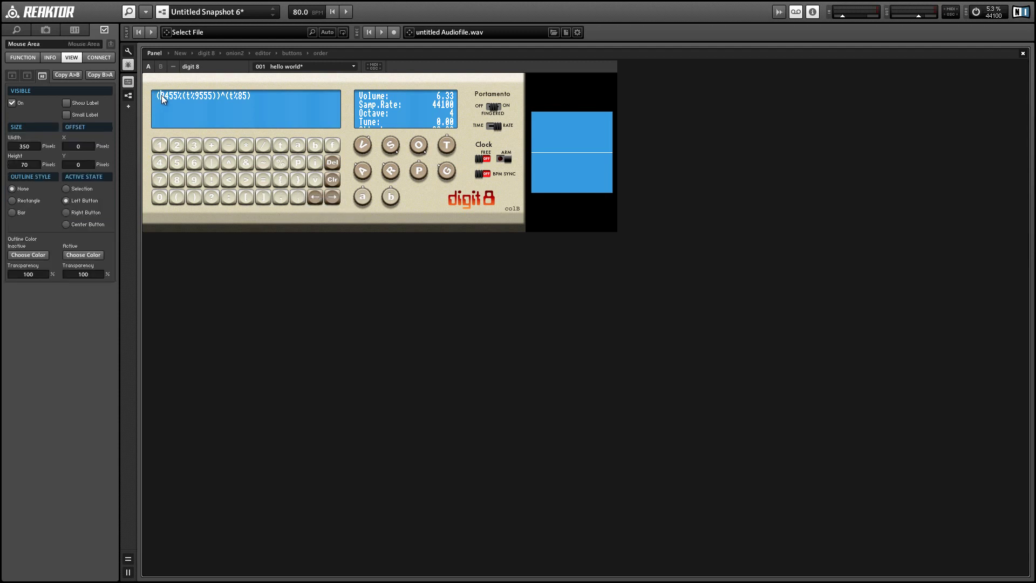
click(159, 145)
click(161, 141)
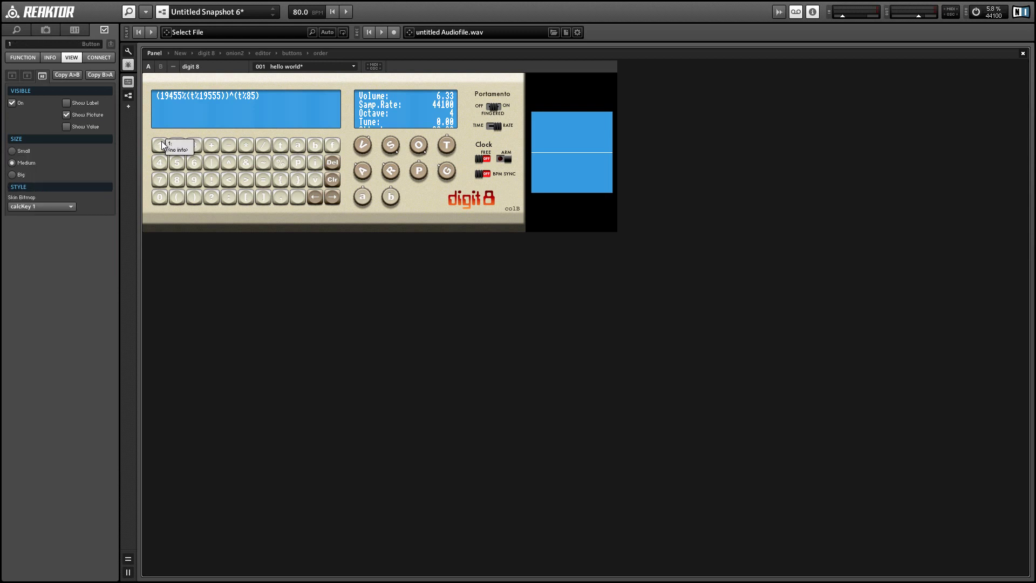
Replace the % in the last term with &, giving (t&85)
click(252, 101)
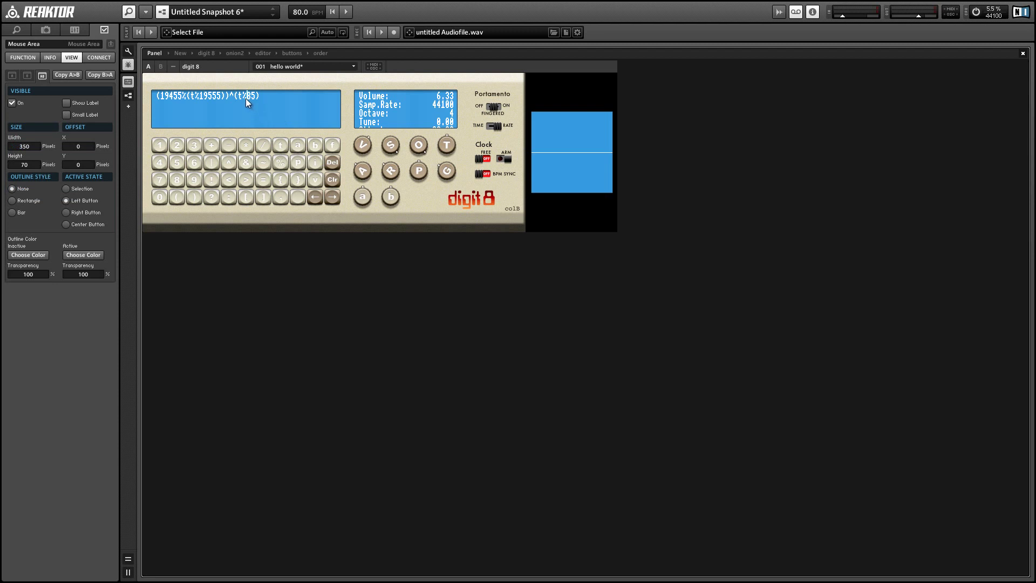
click(333, 162)
click(245, 162)
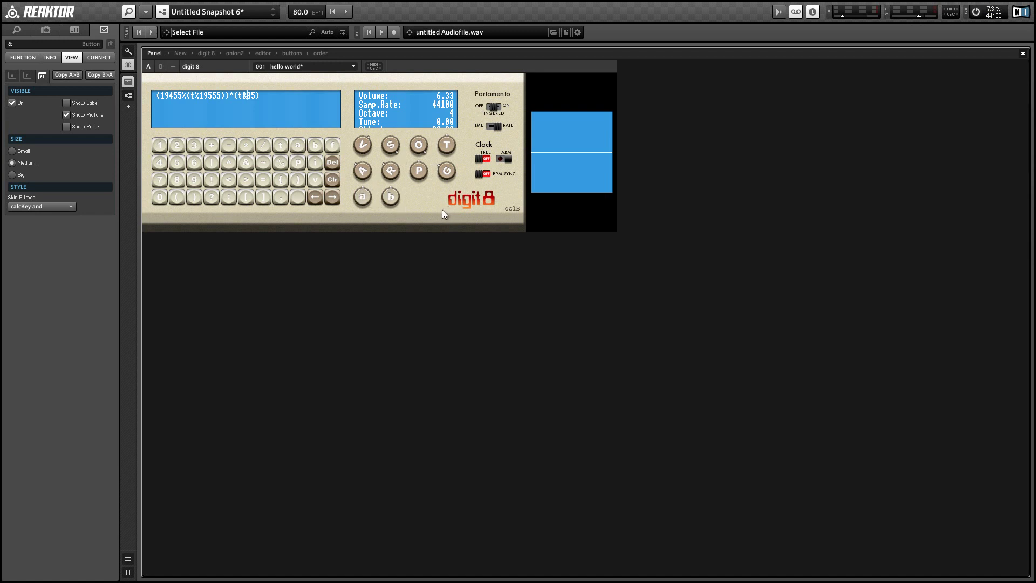
Set attack to 52.34 and lower the sample rate to 11025
mouse_move(364, 172)
mouse_down()
mouse_move(372, 161)
mouse_move(397, 170)
mouse_move(393, 127)
mouse_move(370, 155)
mouse_up()
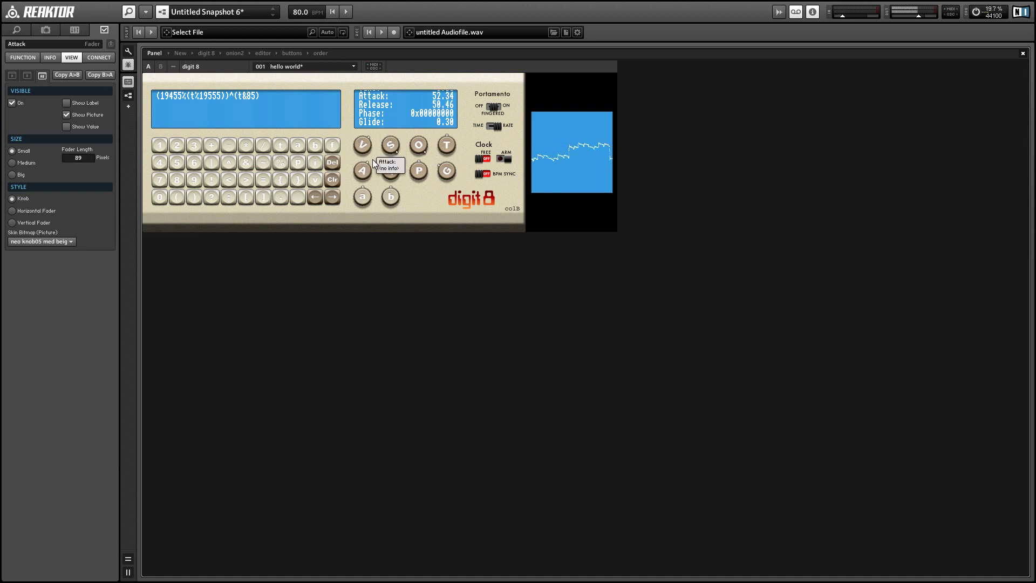
click(393, 145)
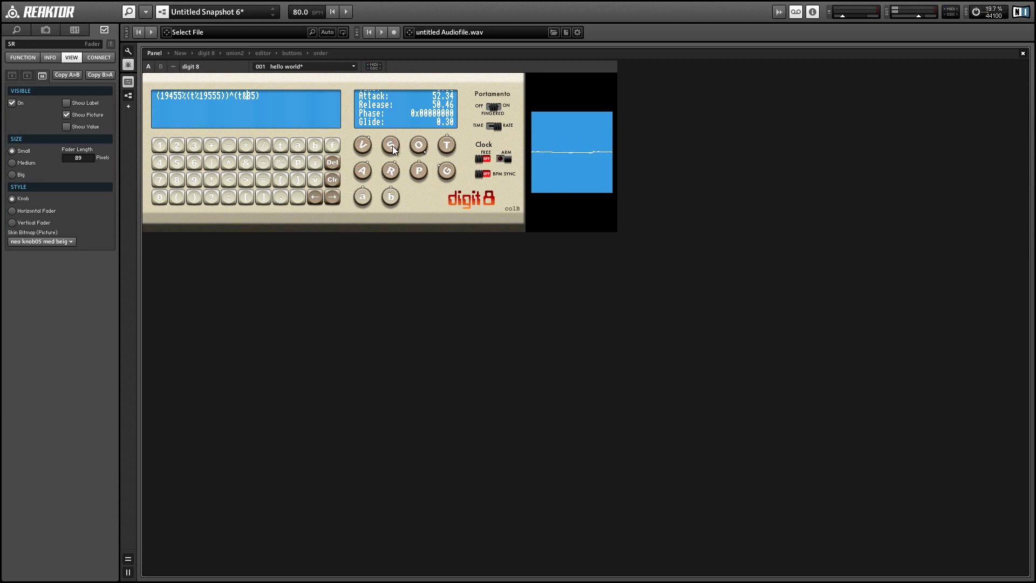
mouse_move(395, 164)
mouse_down()
mouse_move(390, 118)
mouse_move(385, 151)
mouse_up()
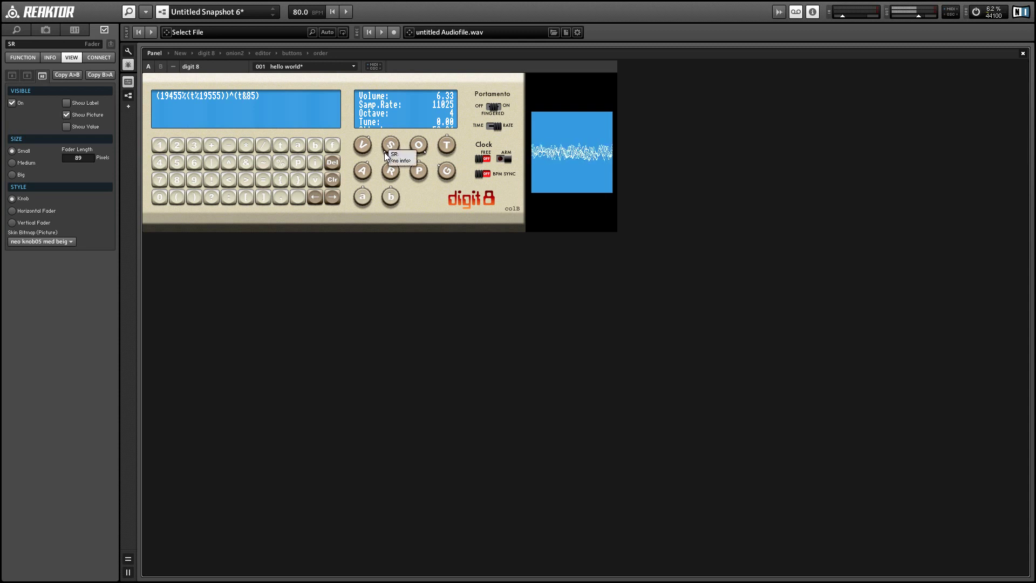
Adjust the octave knob and set tune to 0.02
drag(422, 145, 420, 173)
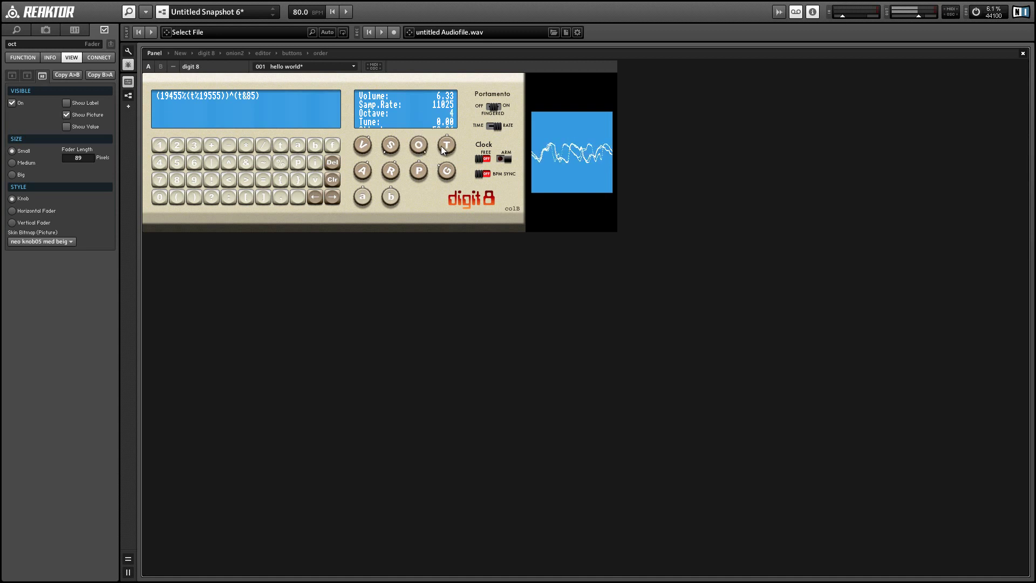
drag(445, 144, 438, 105)
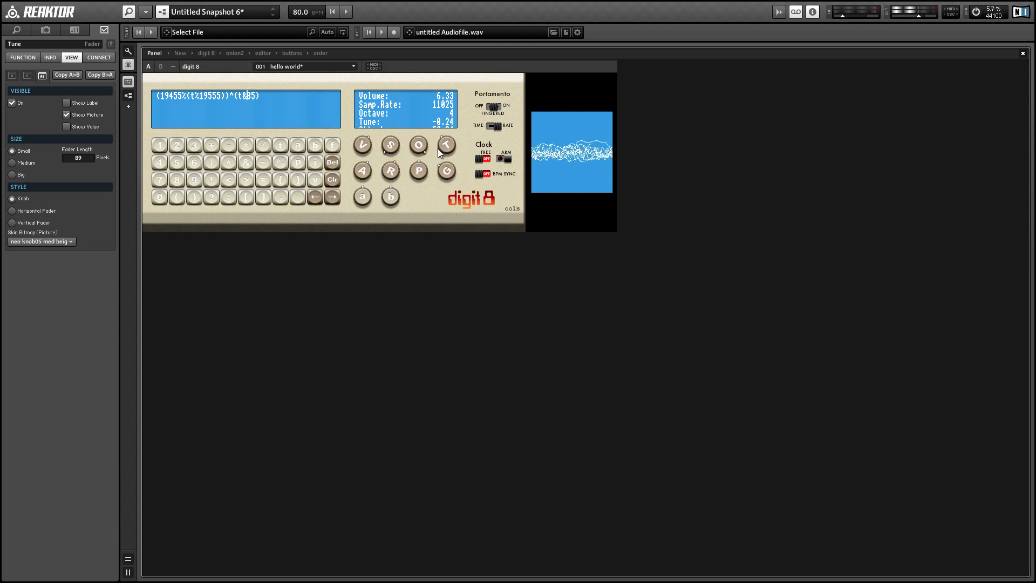
mouse_move(438, 148)
mouse_down()
mouse_move(436, 183)
mouse_move(422, 147)
mouse_up()
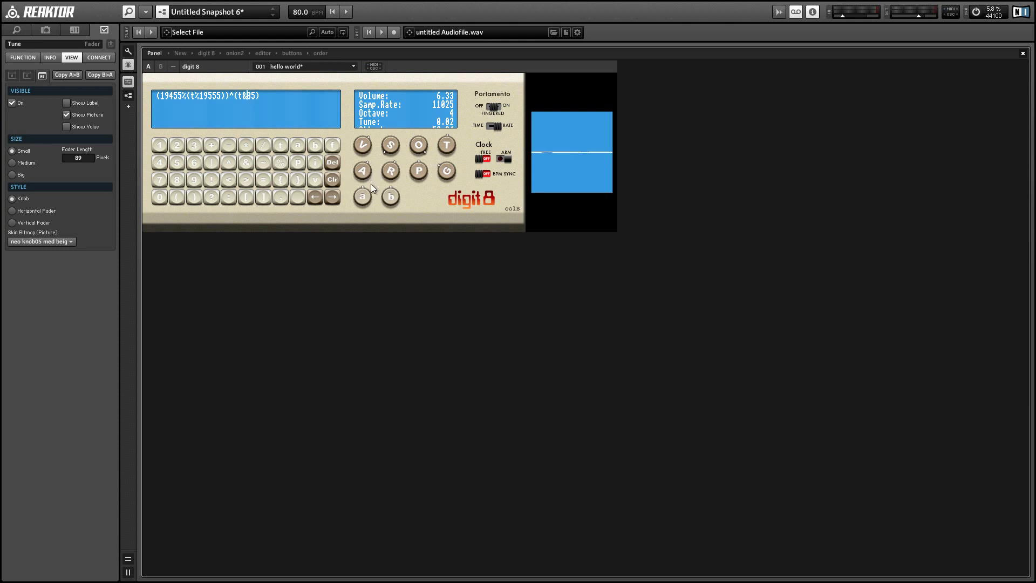